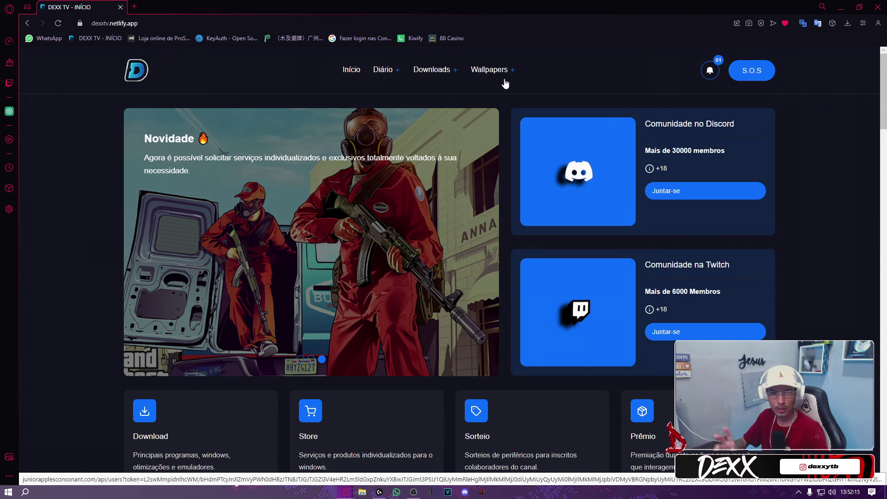
scroll(273, 204, "down", 8)
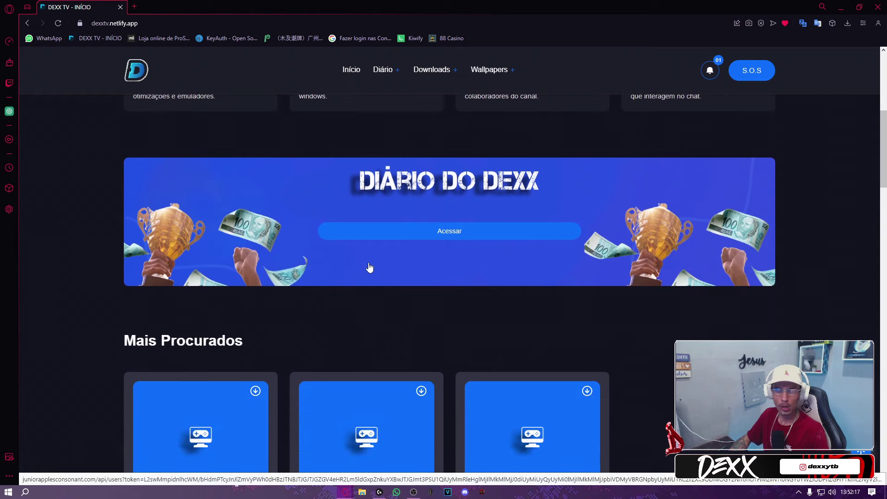
scroll(471, 272, "up", 5)
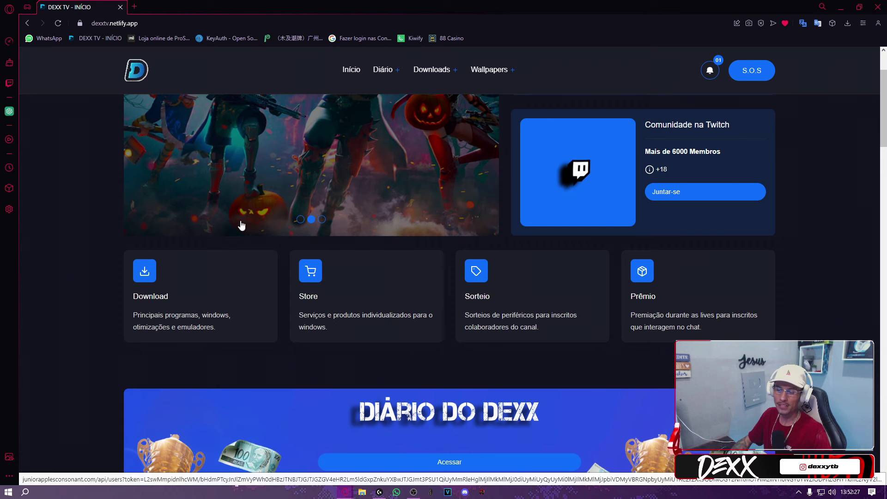
scroll(384, 150, "up", 3)
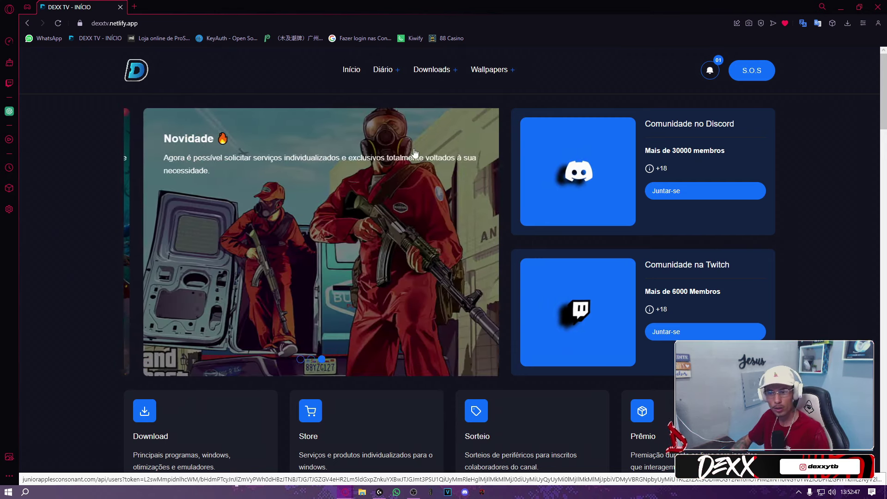
scroll(295, 262, "down", 15)
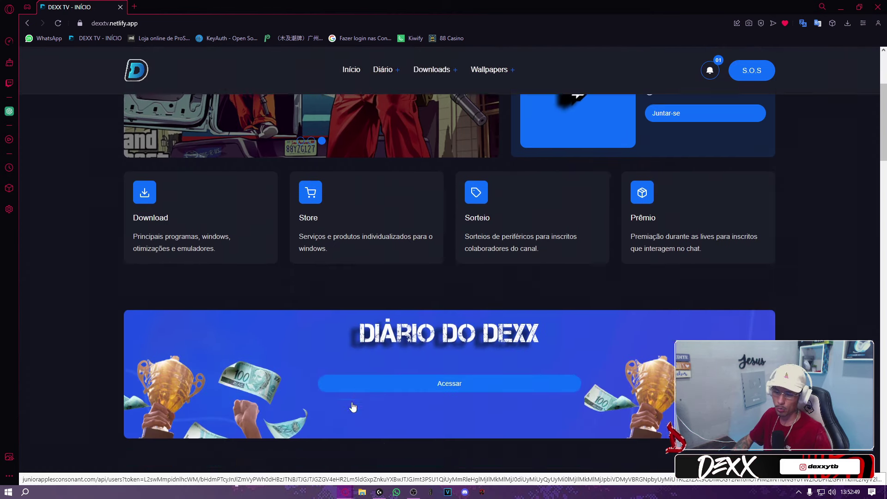
scroll(366, 354, "up", 15)
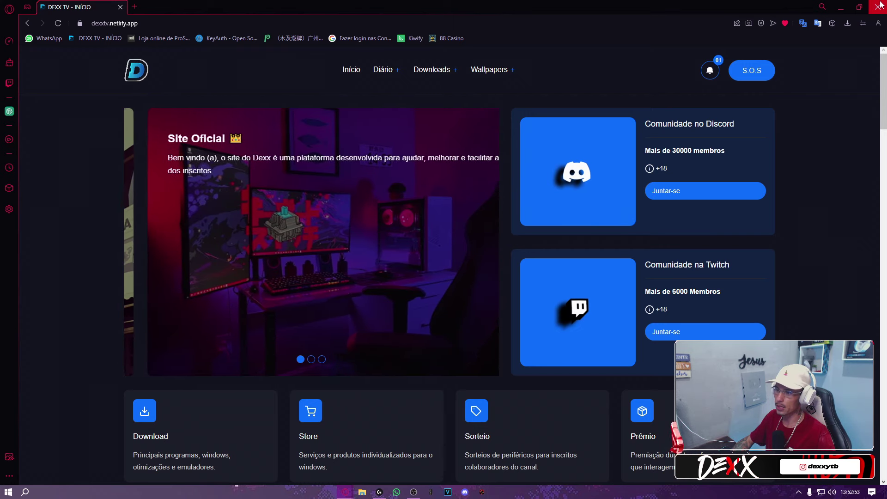
Step: Show the desktop and highlight the DEX and MSI App Player shortcuts together, leaving them deselected
key("super+d")
left_click_drag(288, 180, 457, 307)
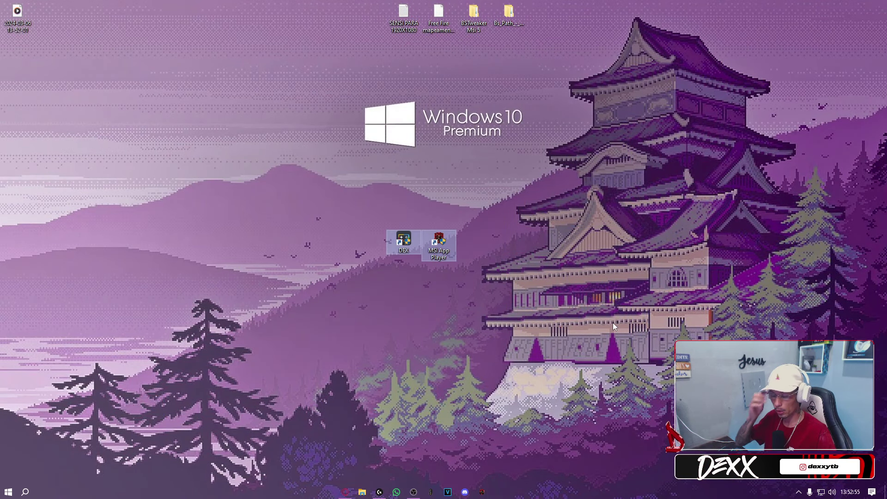
left_click(514, 360)
left_click_drag(289, 175, 533, 320)
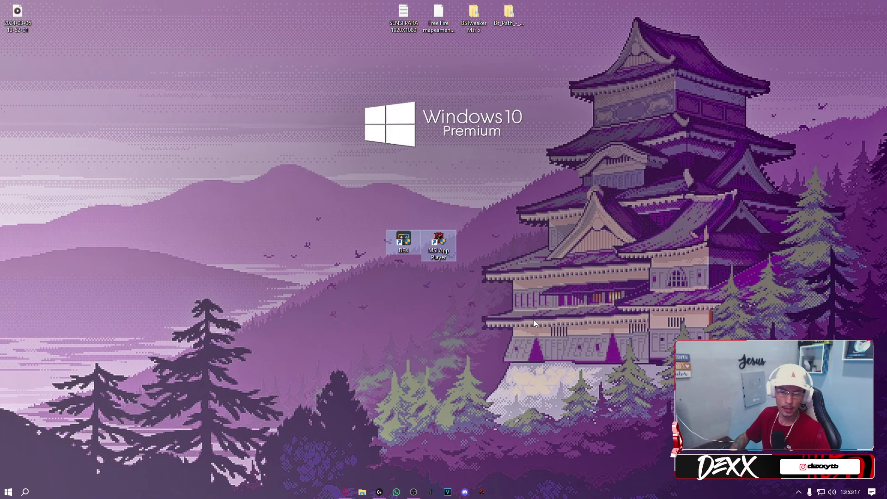
left_click(409, 288)
left_click_drag(421, 295, 506, 229)
left_click_drag(345, 208, 501, 292)
left_click(502, 274)
left_click_drag(365, 204, 491, 282)
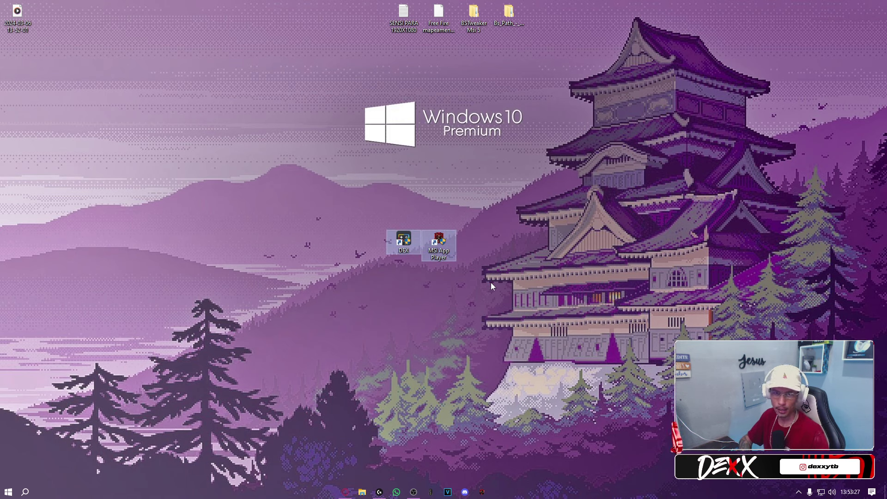
left_click_drag(351, 196, 488, 303)
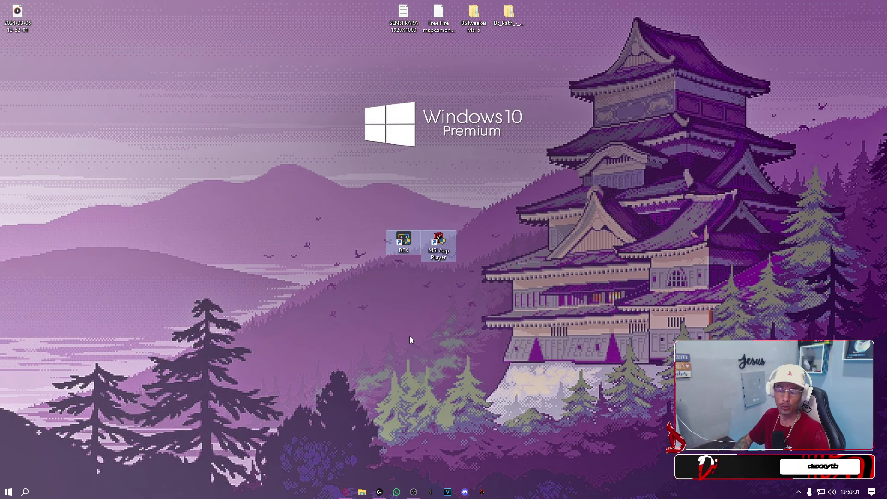
left_click_drag(295, 267, 513, 210)
left_click(363, 378)
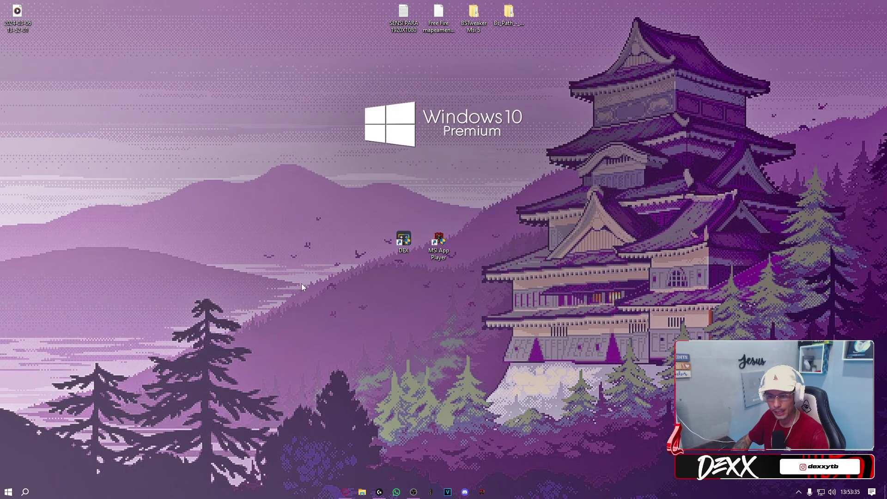
right_click(267, 277)
left_click(227, 282)
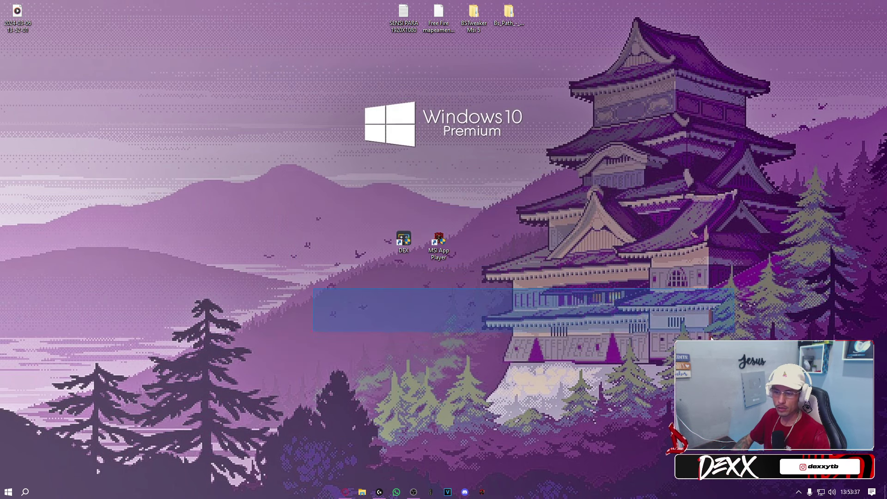
right_click(344, 278)
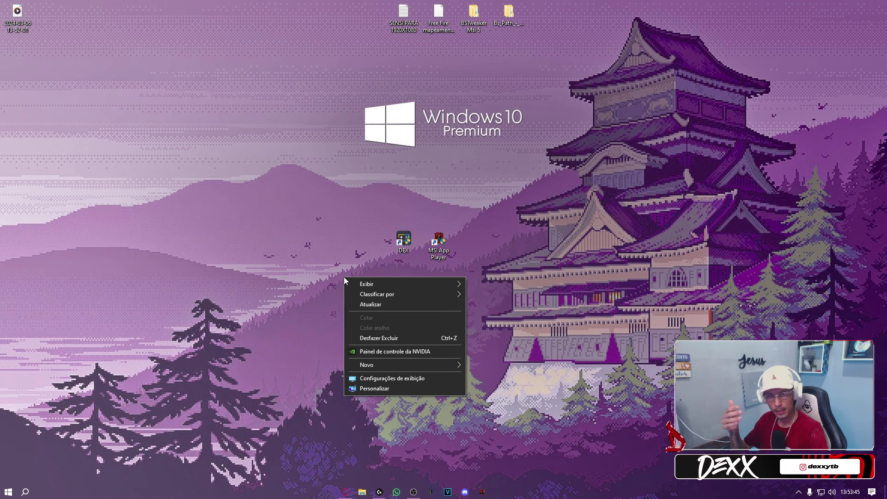
left_click(318, 316)
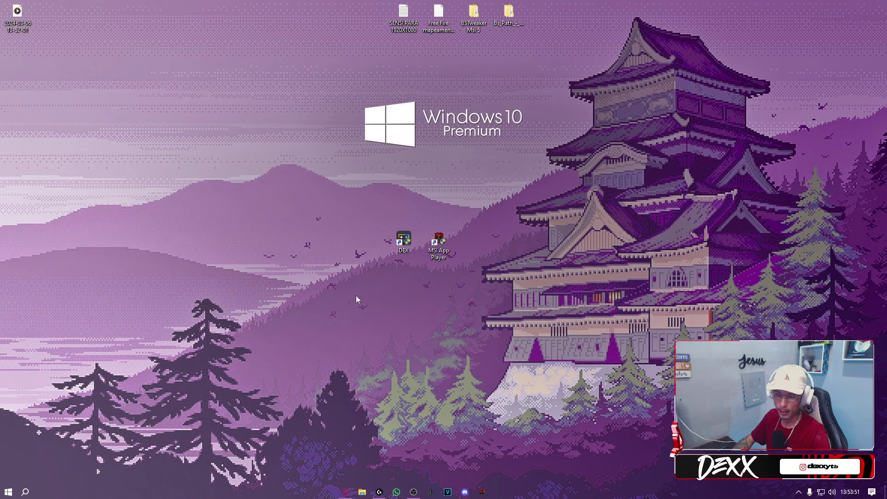
Step: Open the NVIDIA Control Panel from the desktop
right_click(381, 295)
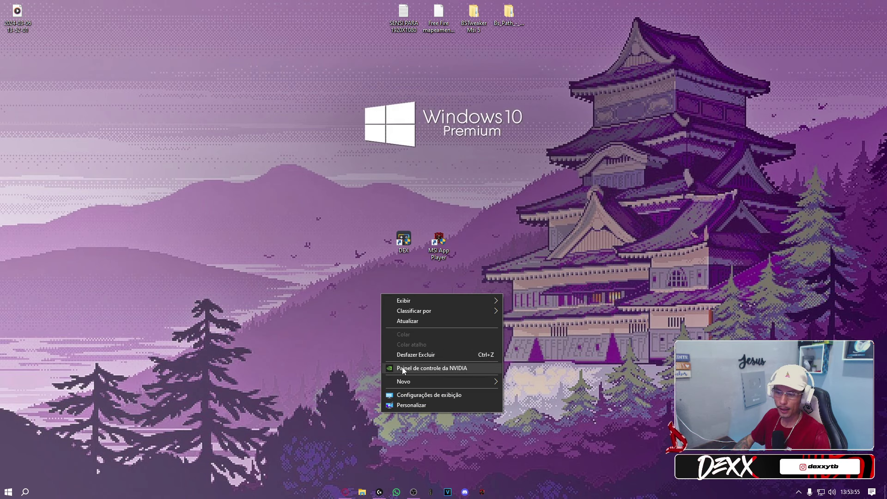
left_click(454, 367)
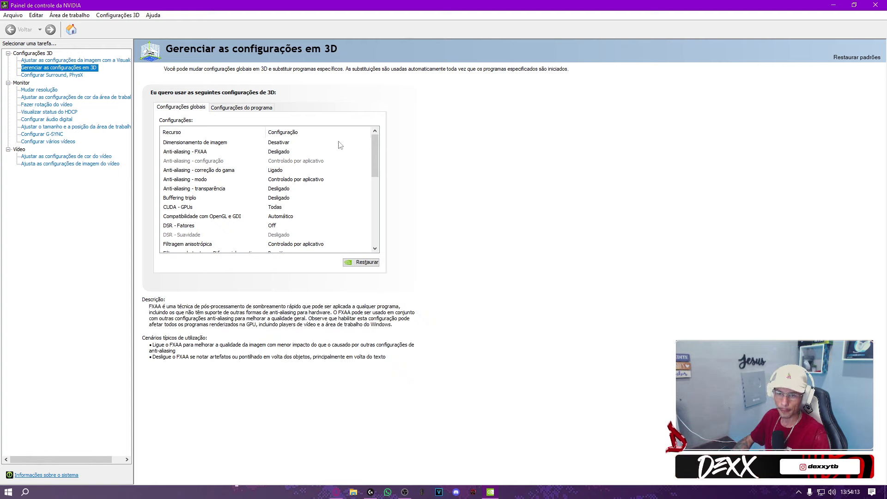
Step: Look through the Surround/PhysX and image preview pages, and review the global settings under Gerenciar as configurações em 3D
left_click(56, 61)
left_click(43, 77)
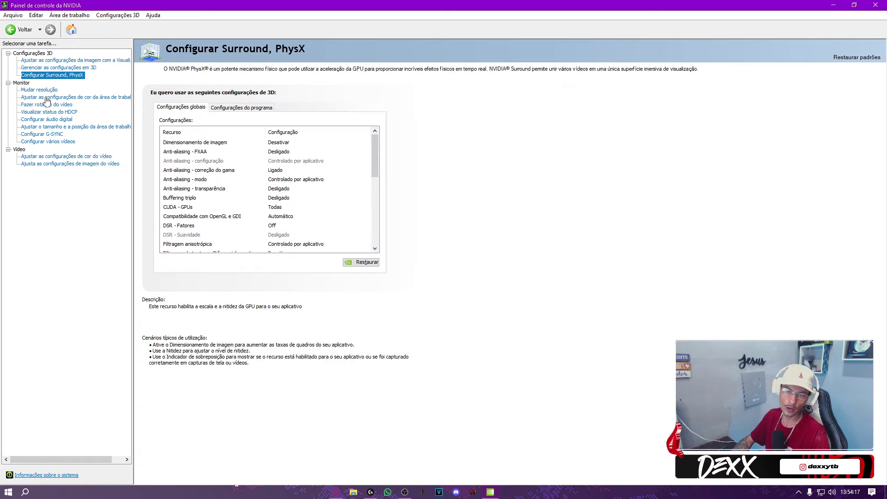
left_click(47, 120)
left_click(46, 105)
left_click(51, 75)
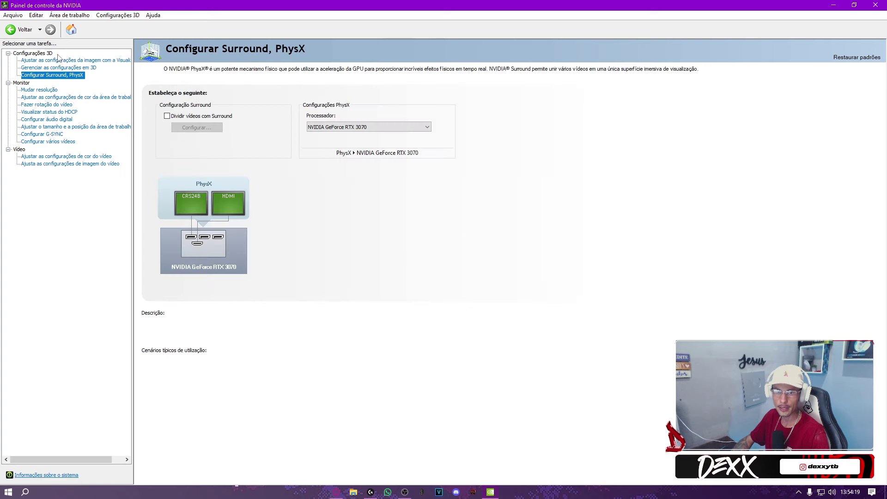
left_click(57, 61)
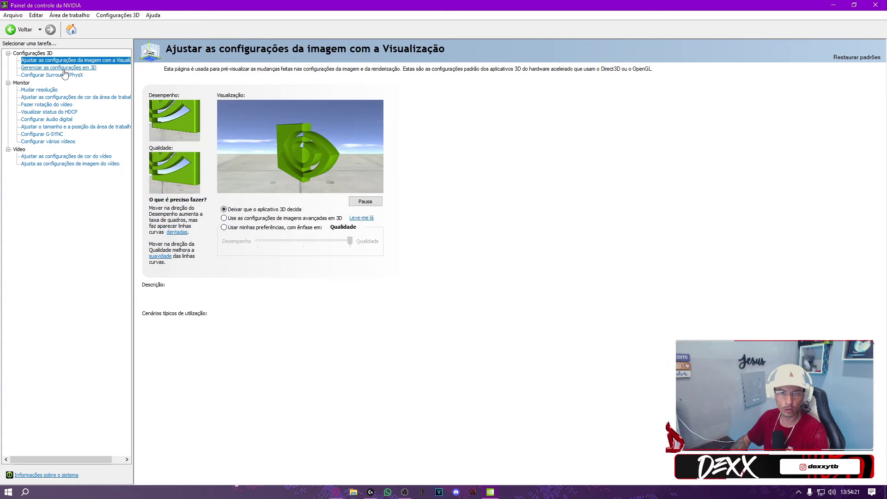
left_click(61, 68)
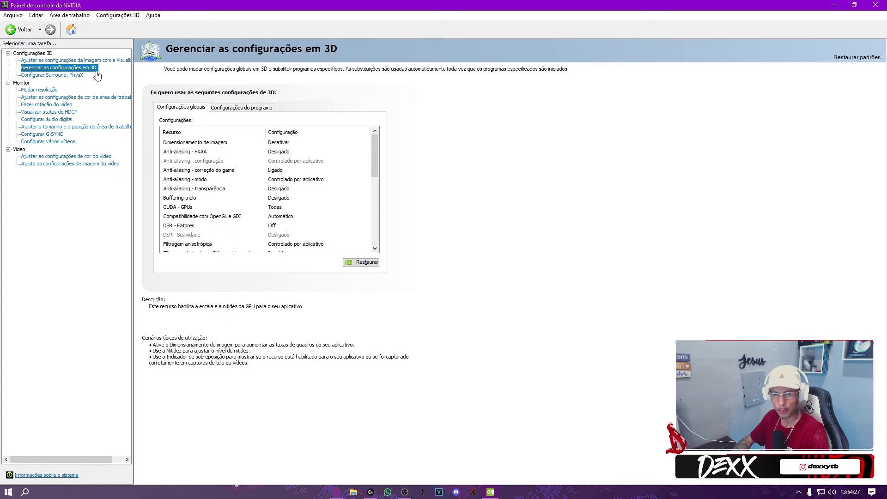
scroll(285, 210, "down", 7)
scroll(285, 210, "up", 7)
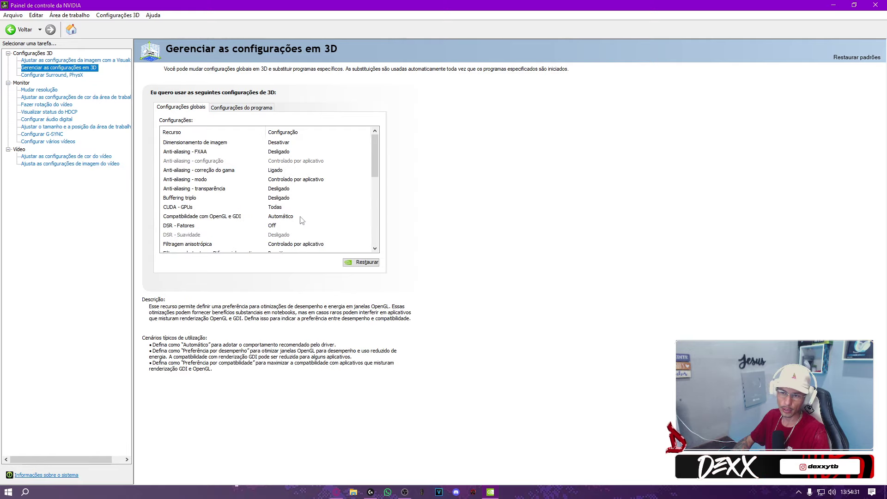
Step: In the per-program 3D settings, start adding a program and browse to the C:\Windows folder
left_click(241, 108)
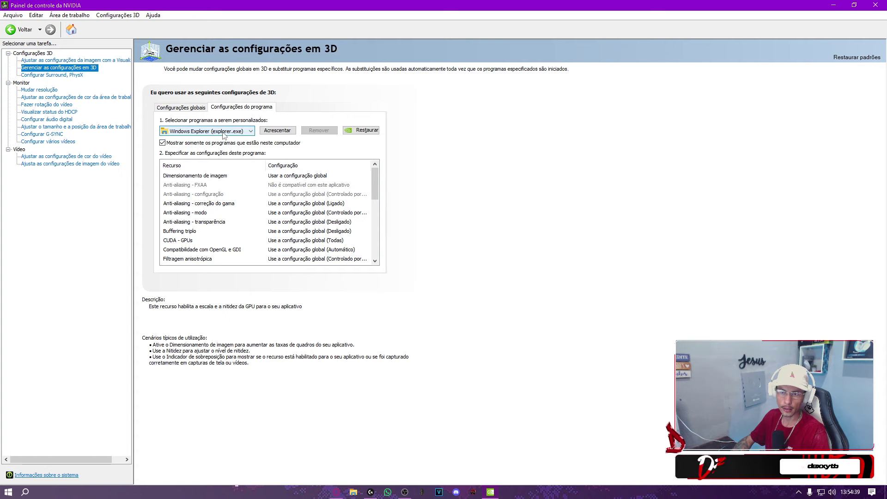
left_click(276, 130)
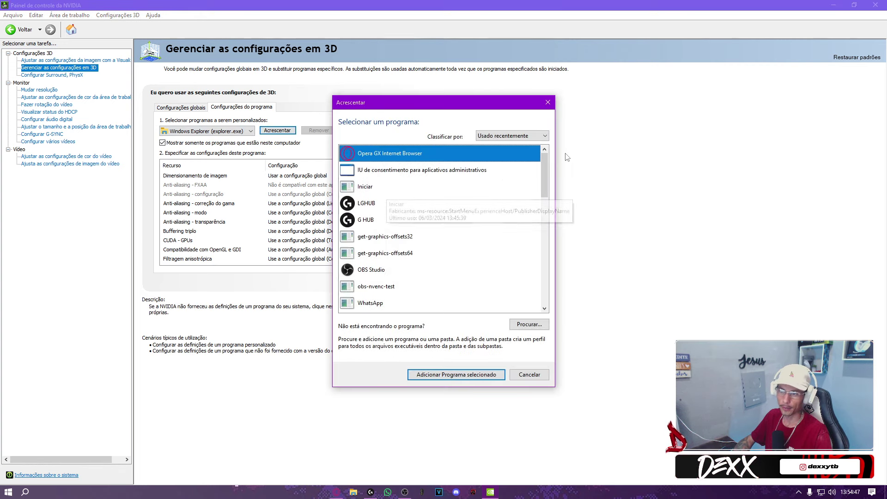
left_click(519, 325)
left_click_drag(393, 134, 392, 102)
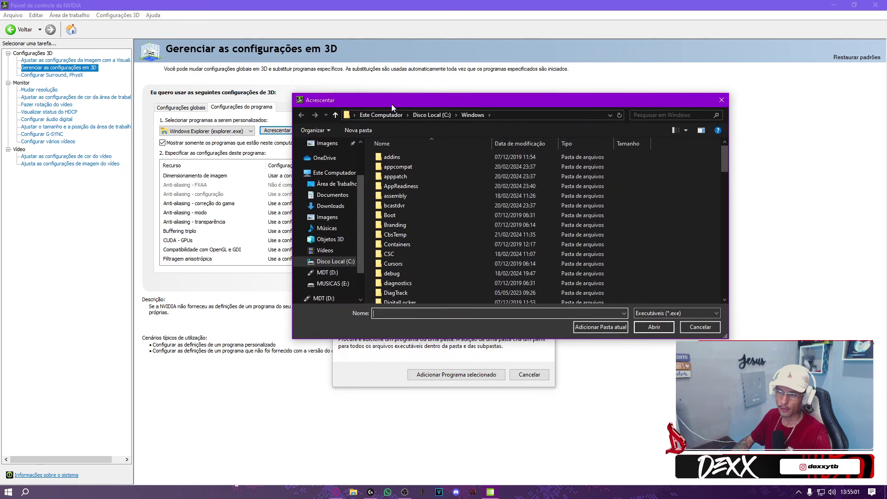
left_click(345, 261)
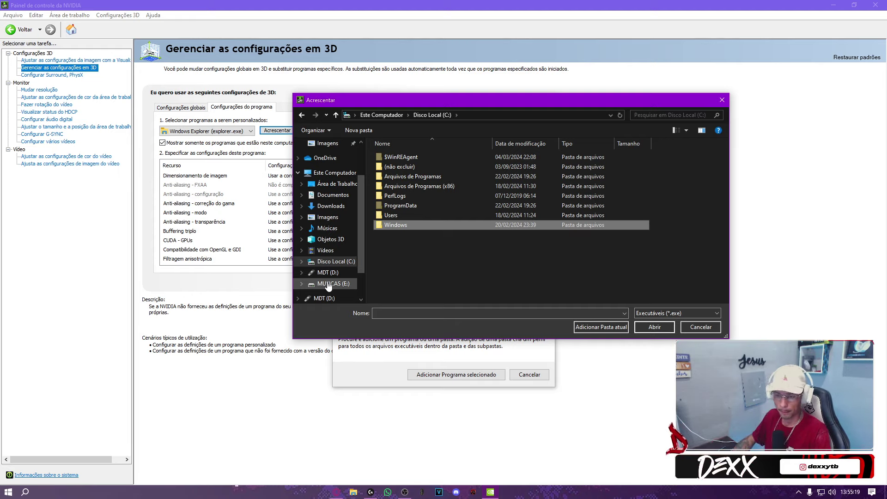
double_click(399, 226)
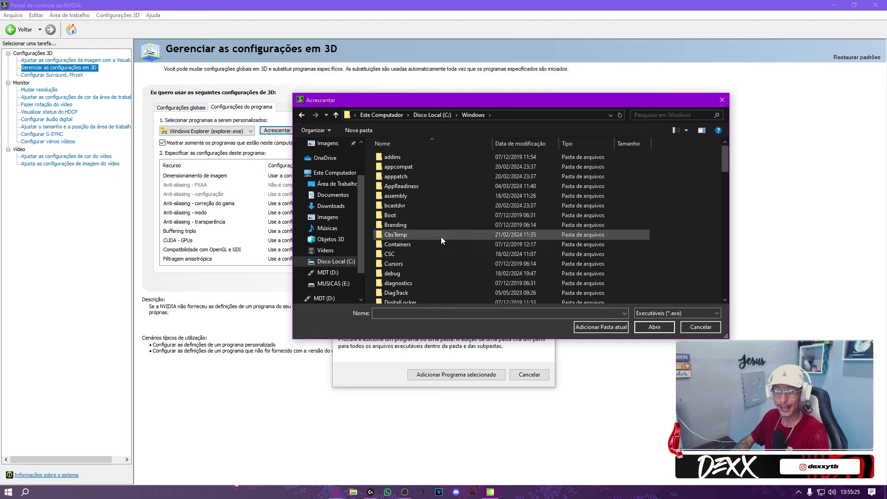
Step: Look for the Explorer executable in the Windows folder, searching it for "explorer"
scroll(451, 211, "down", 6)
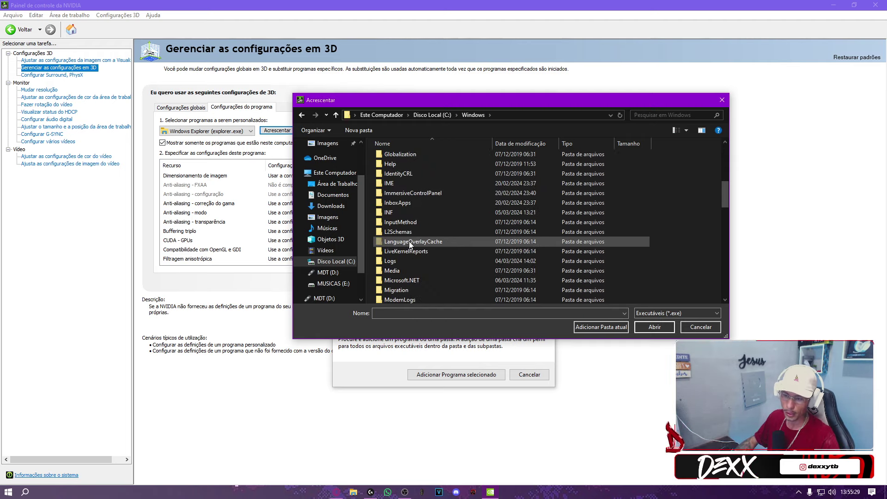
scroll(409, 241, "up", 8)
scroll(396, 164, "down", 8)
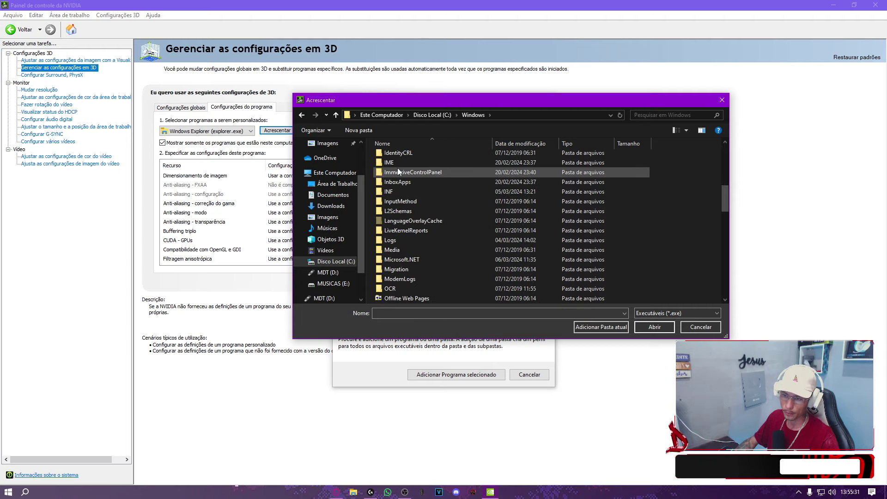
scroll(410, 208, "down", 8)
scroll(411, 209, "down", 4)
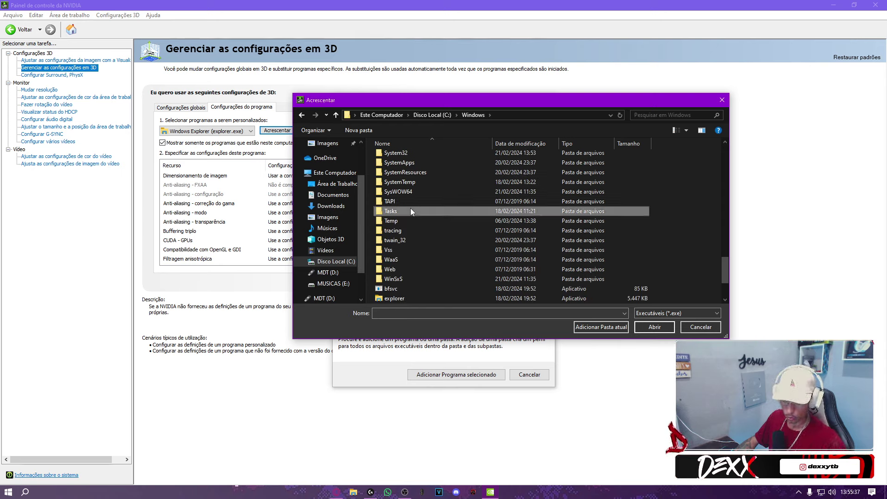
left_click(672, 115)
type("ex")
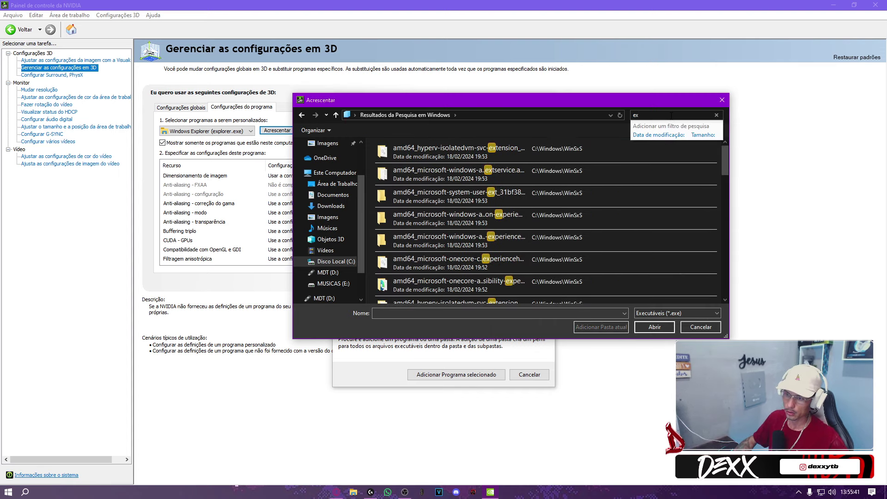
type("p")
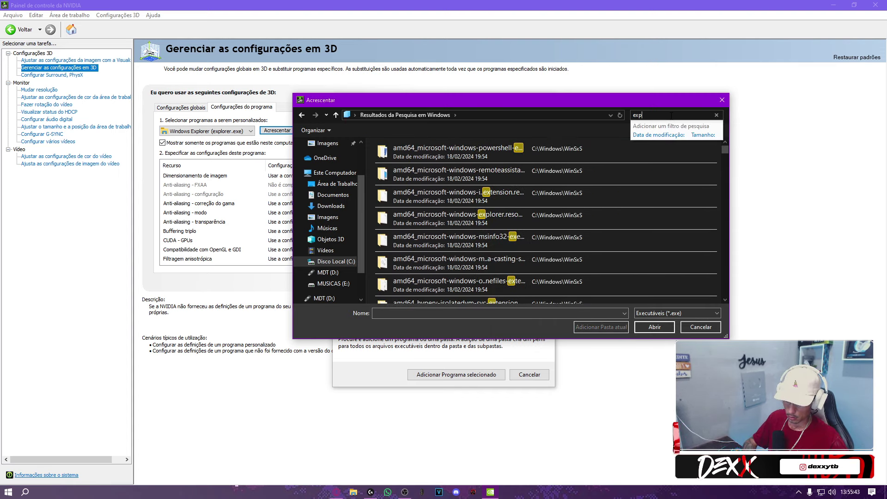
type("lorer")
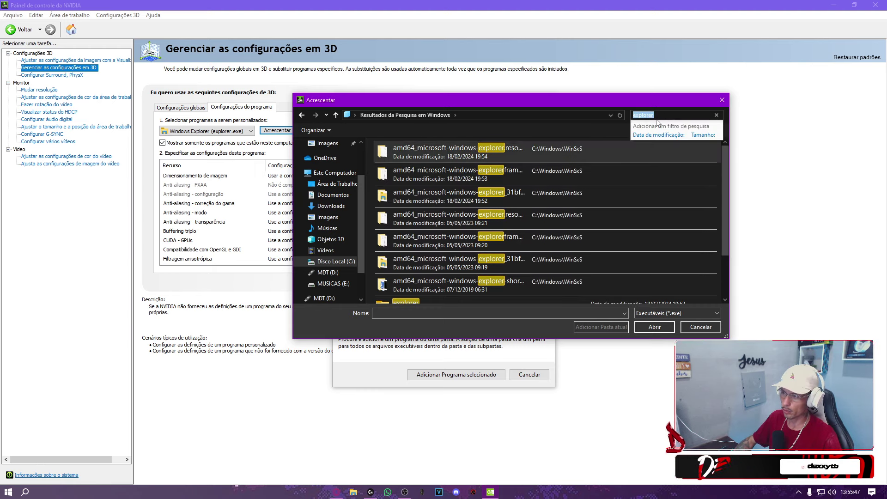
Step: Clear the file search and look through the contents of C:\Windows for the explorer application
left_click(717, 115)
scroll(439, 213, "down", 5)
scroll(439, 214, "up", 6)
scroll(426, 248, "up", 10)
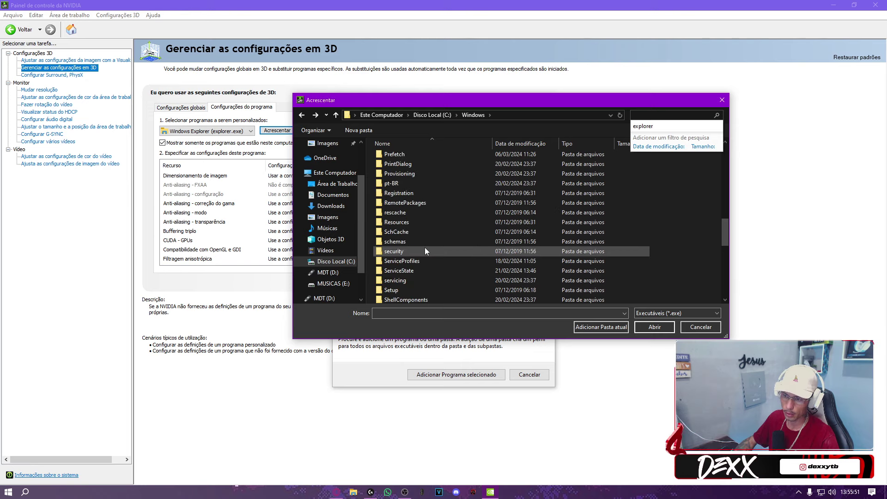
scroll(417, 213, "up", 7)
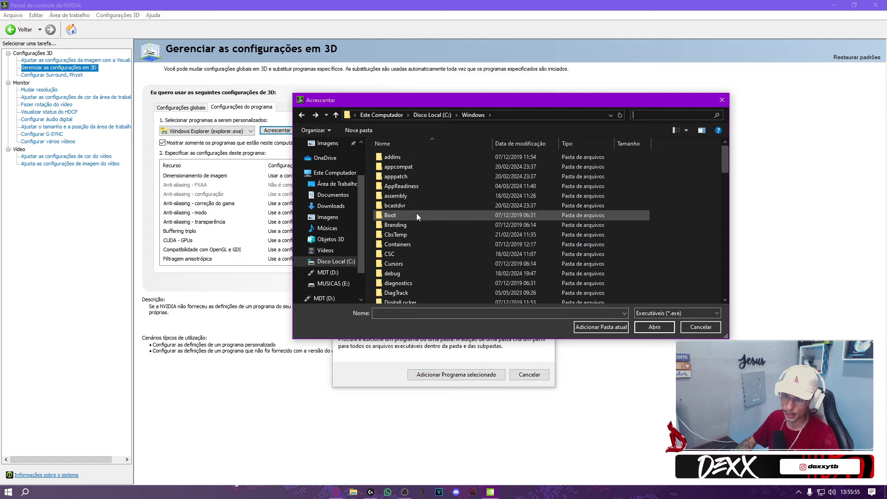
scroll(417, 213, "down", 2)
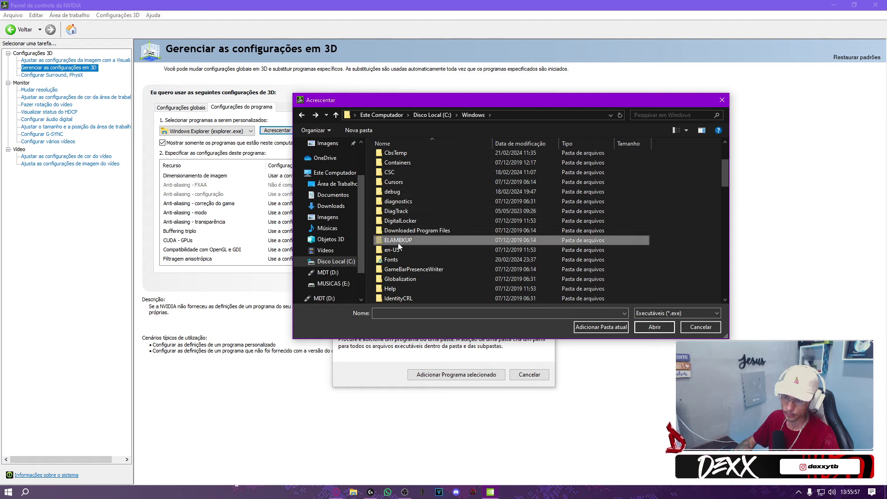
scroll(407, 252, "down", 1)
scroll(402, 215, "down", 5)
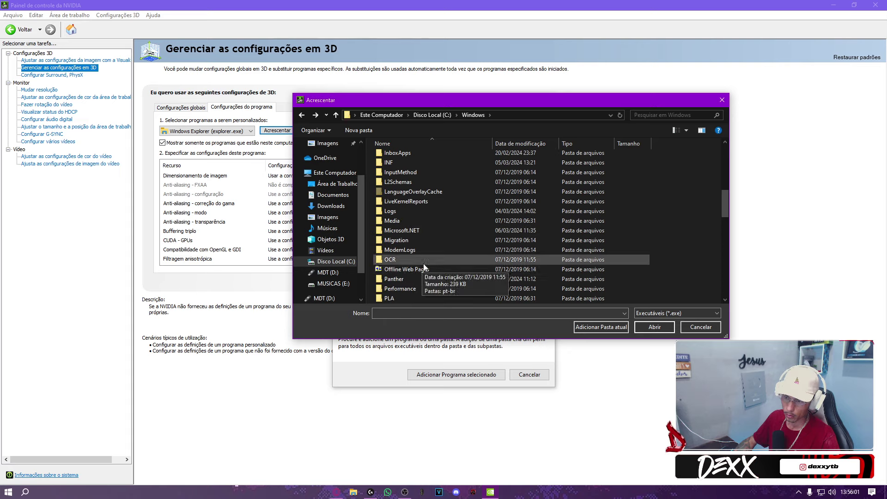
scroll(423, 261, "down", 3)
scroll(418, 217, "down", 5)
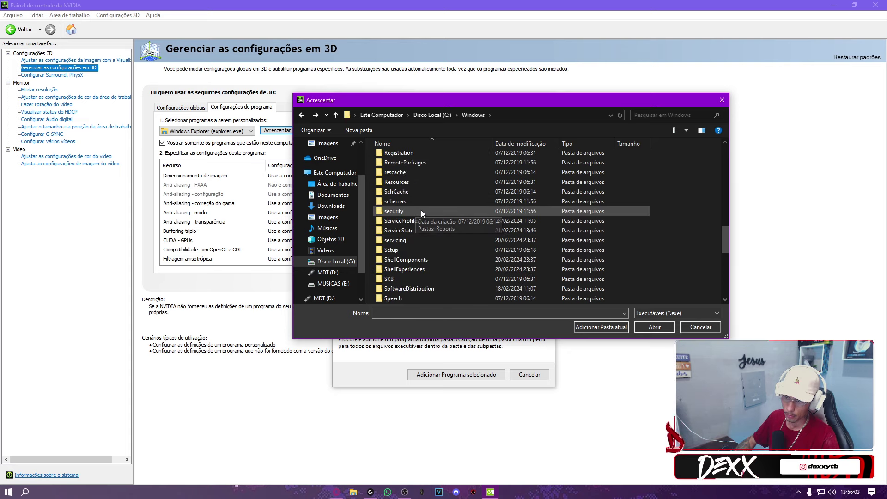
scroll(417, 238, "up", 5)
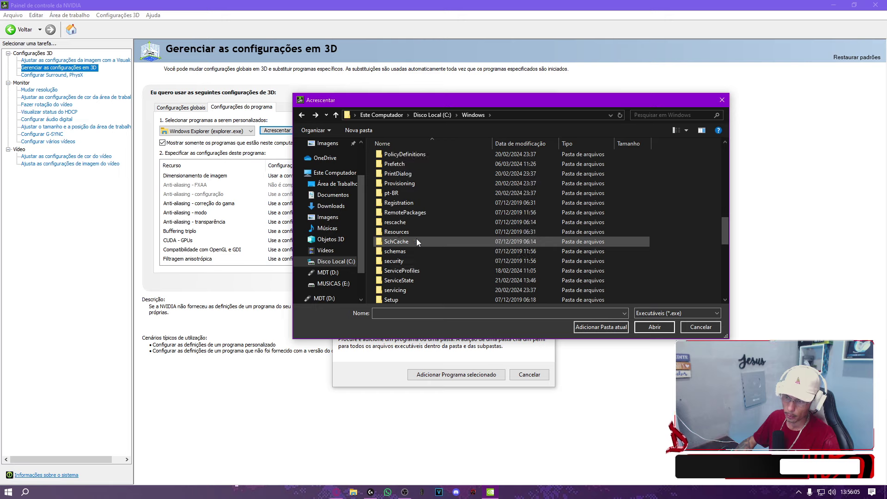
scroll(405, 199, "up", 4)
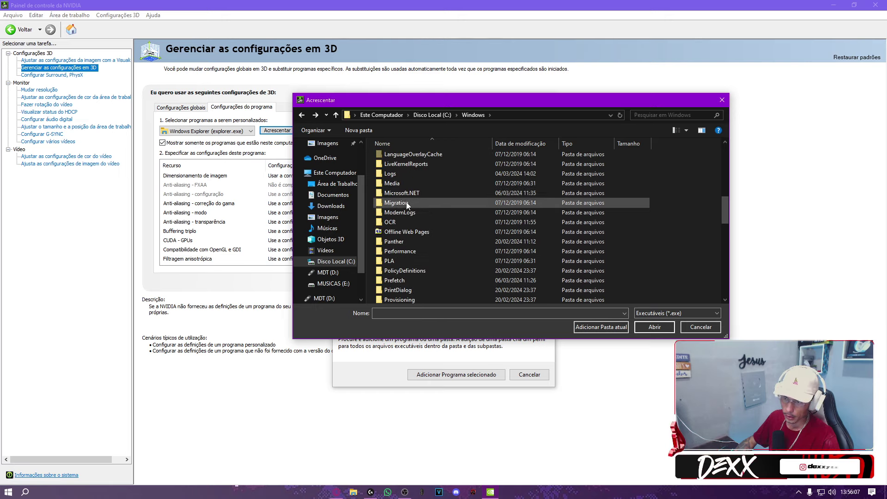
scroll(409, 205, "up", 4)
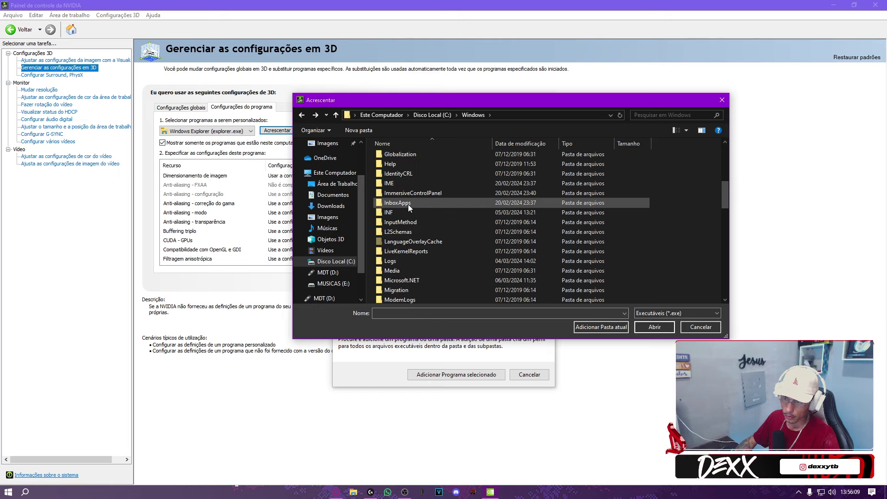
left_click(409, 205)
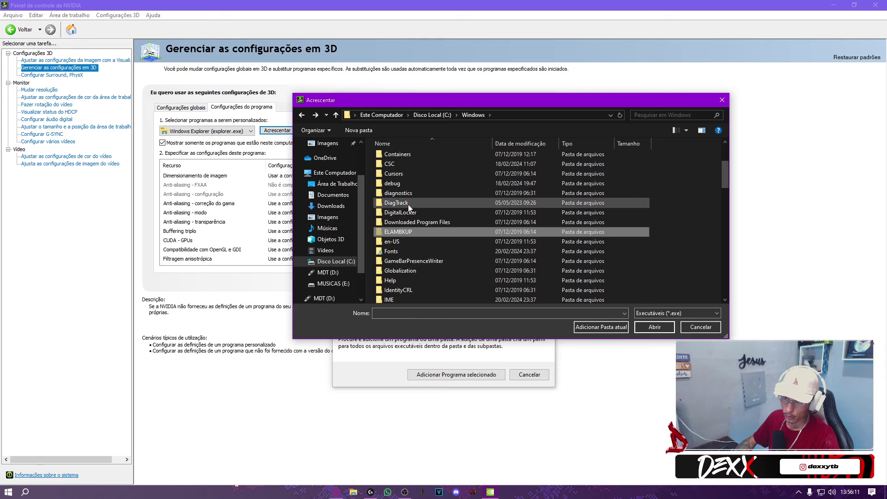
scroll(409, 210, "up", 3)
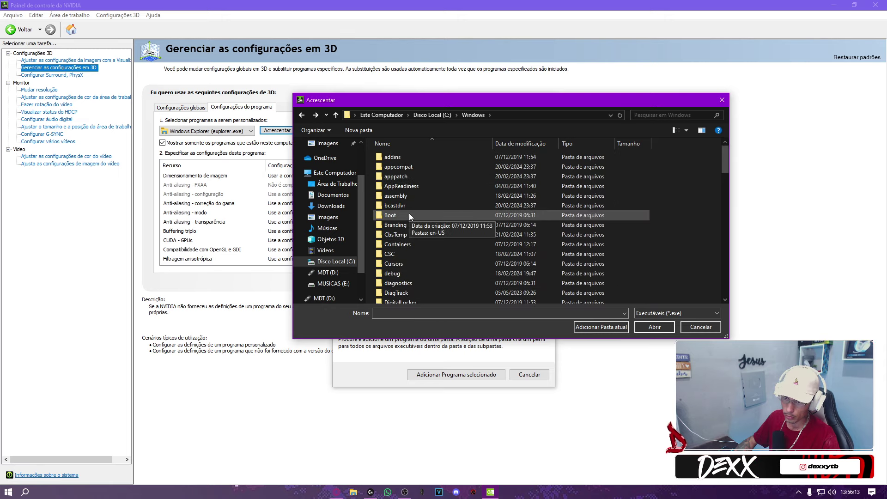
scroll(409, 212, "up", 1)
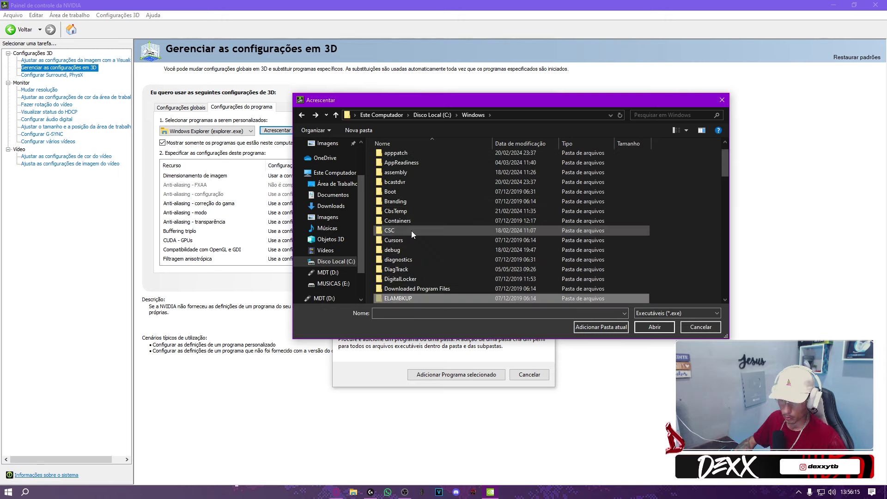
Step: Locate the explorer application in C:\Windows and add it as the program to customise
scroll(412, 245, "down", 1)
type("explorer")
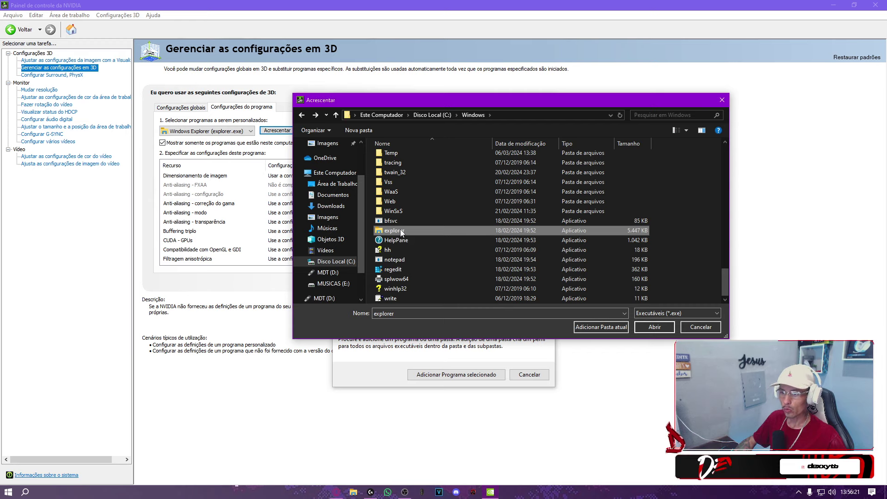
double_click(420, 229)
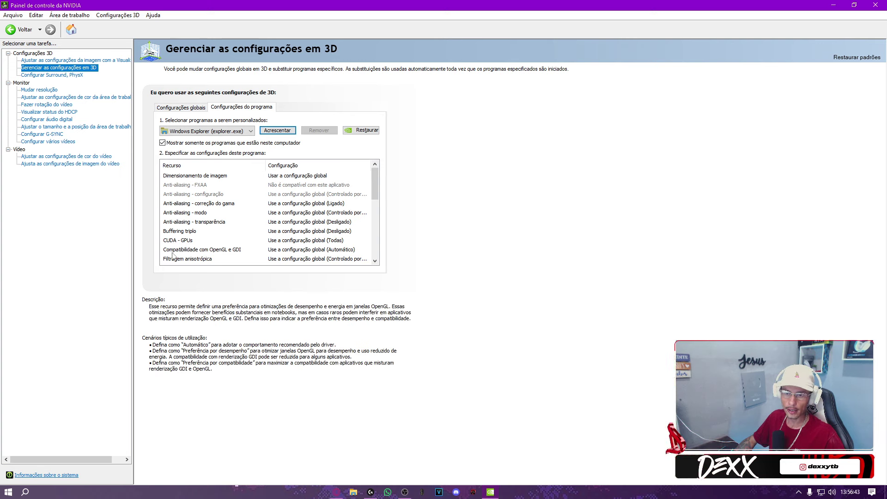
Step: Set Compatibilidade com OpenGL e GDI to Preferência por desempenho for Windows Explorer
left_click(314, 249)
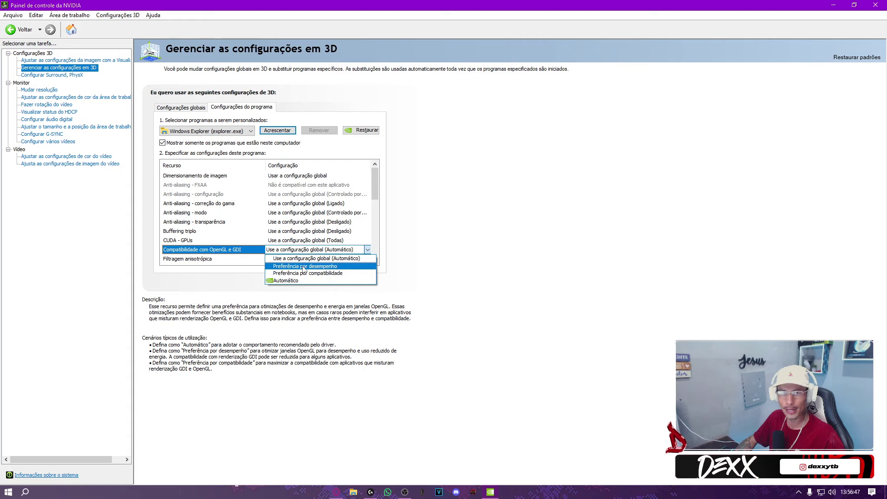
left_click(303, 267)
left_click_drag(373, 188, 377, 208)
Step: Choose the global setting for Filtragem anisotrópica and Recomendado pela NVIDIA for Modo de gerenciamento da energia
left_click(183, 196)
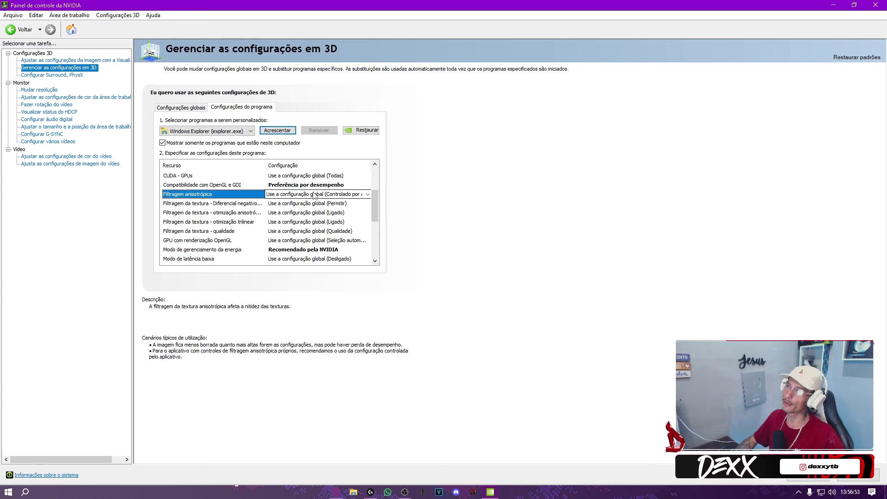
left_click(319, 194)
left_click(323, 200)
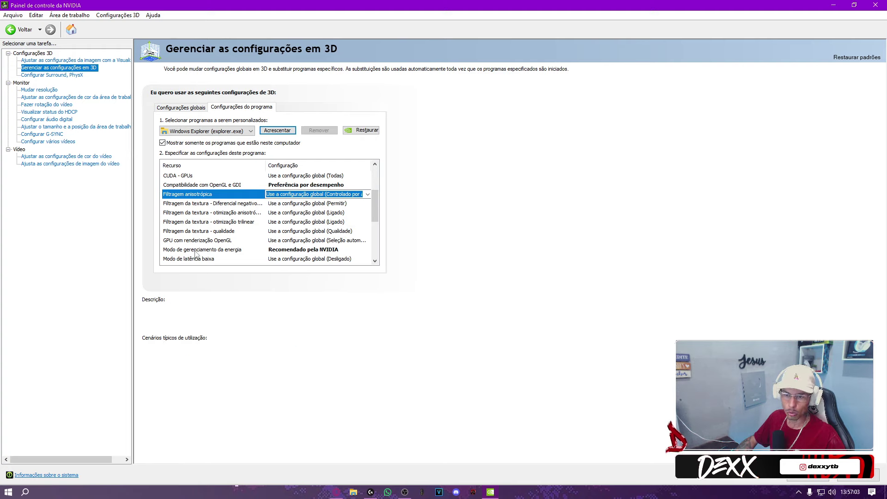
left_click(297, 252)
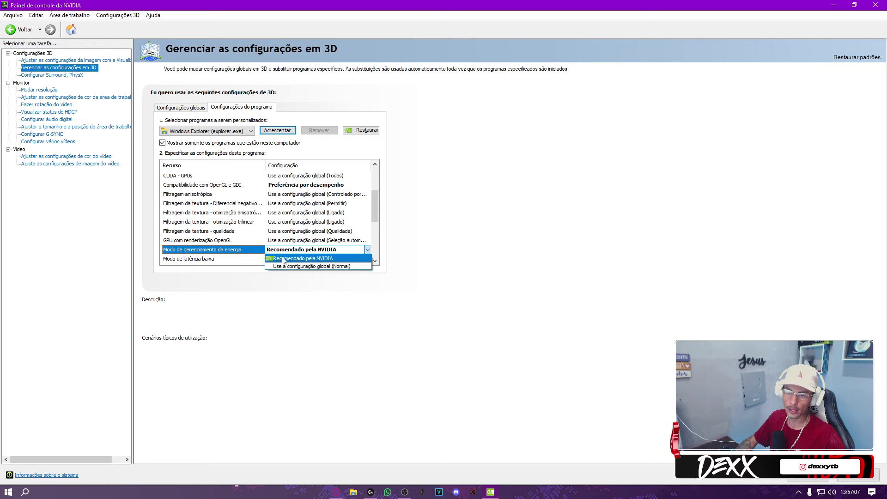
left_click(290, 260)
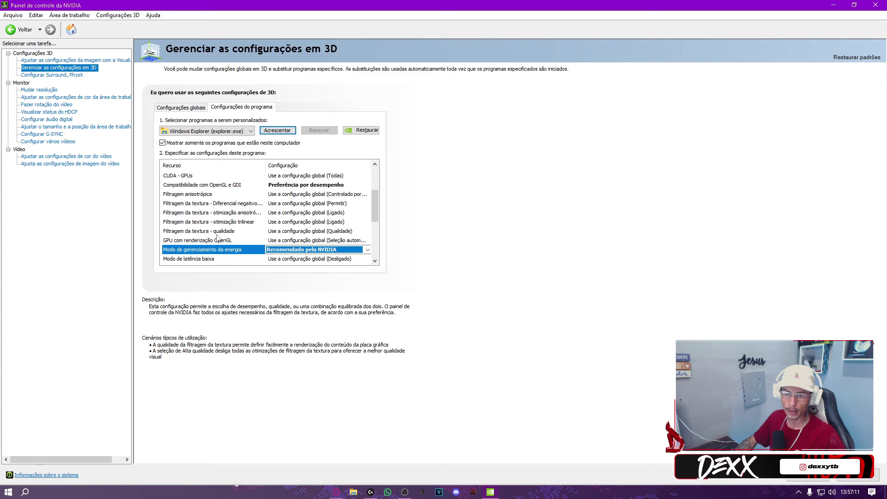
Step: Set Filtragem da textura - qualidade to Alto desempenho
left_click(305, 231)
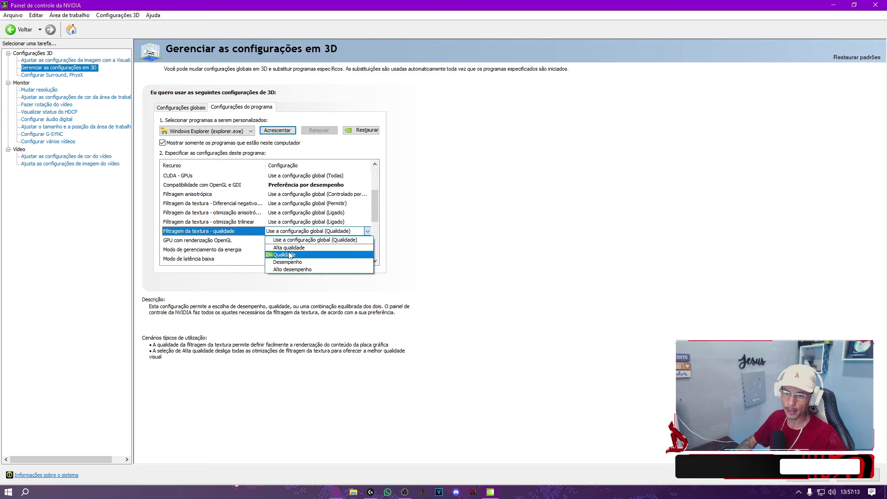
left_click(292, 269)
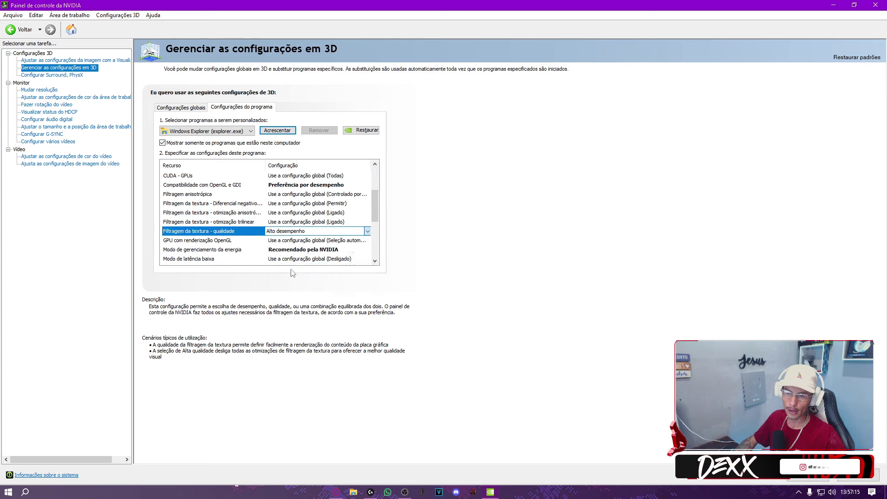
scroll(374, 202, "up", 1)
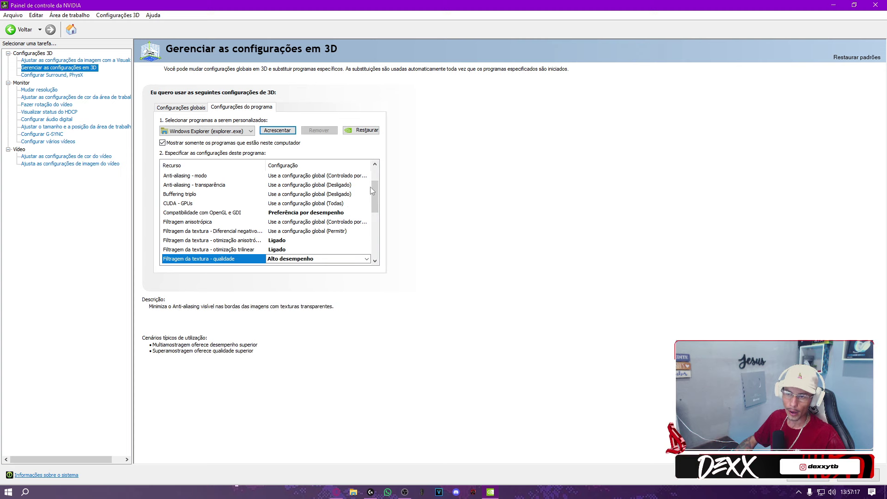
Step: Review the options of Método atual Vulkan/OpenGL and Modo de latência baixa without changing them
scroll(374, 198, "down", 1)
left_click_drag(377, 199, 376, 212)
mouse_move(175, 253)
left_click(311, 249)
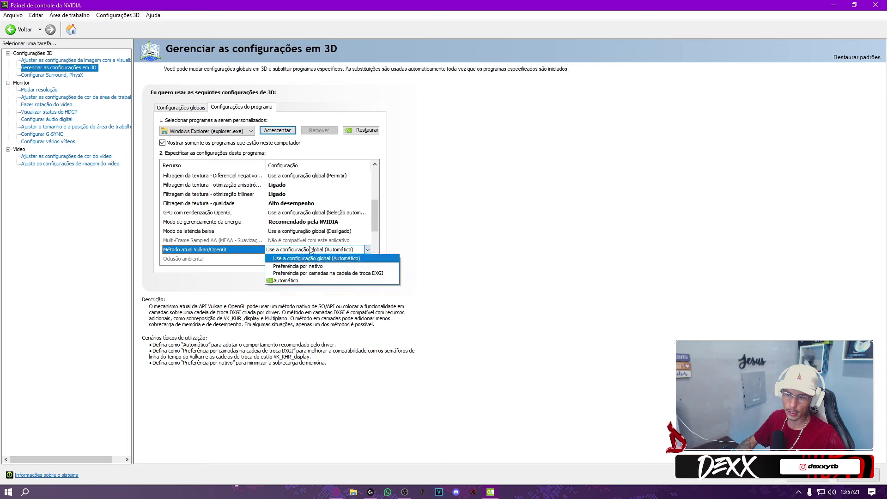
left_click(311, 249)
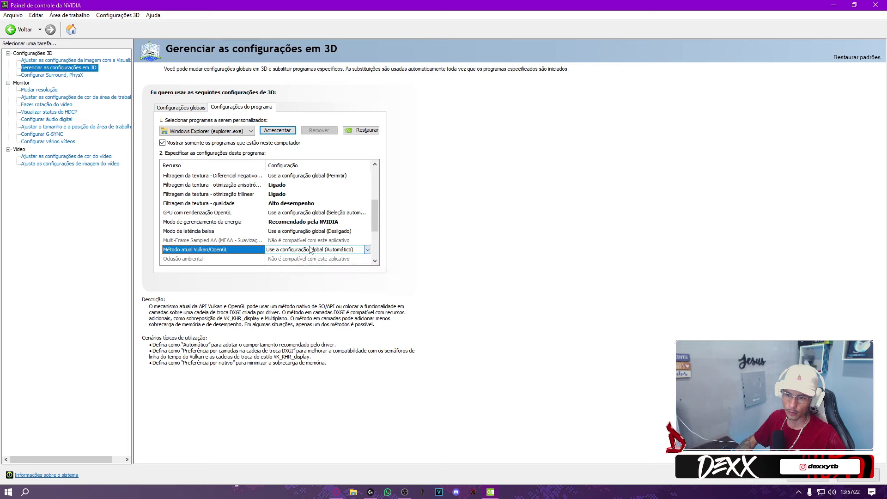
left_click(287, 252)
left_click(287, 251)
left_click(301, 241)
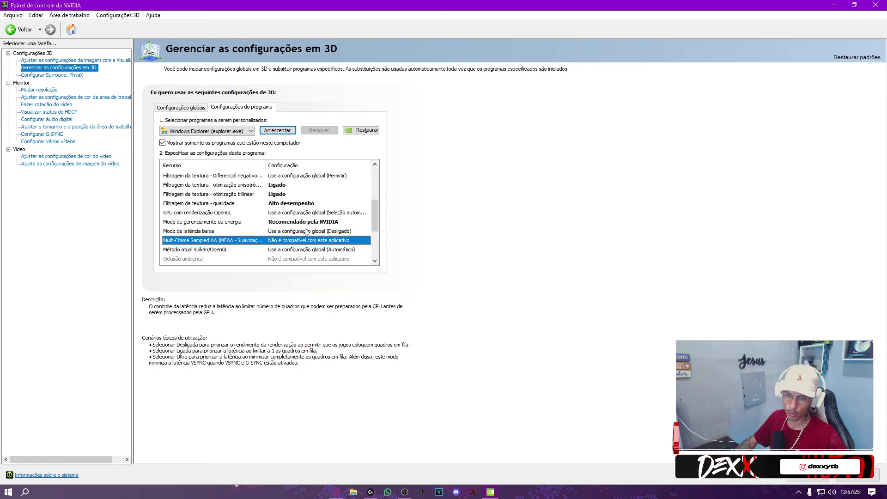
left_click(306, 231)
left_click(307, 232)
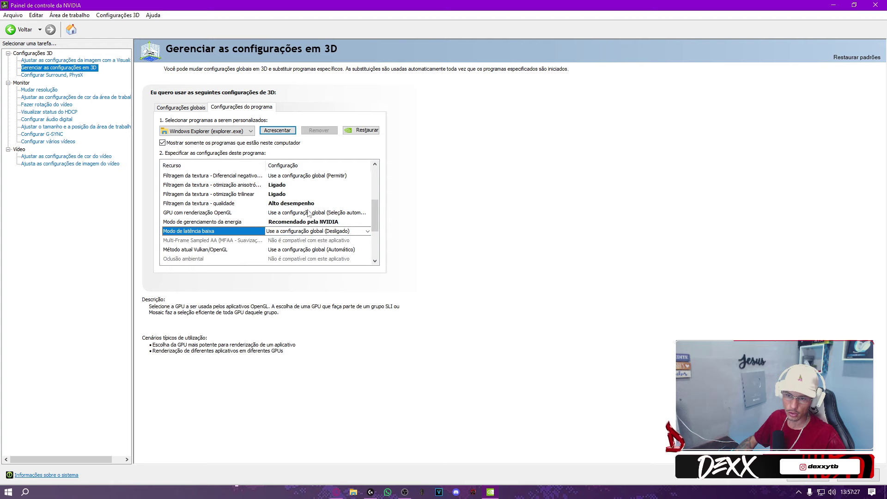
Step: Set GPU com renderização OpenGL to NVIDIA GeForce RTX 3070 and apply the program's 3D settings
left_click(313, 213)
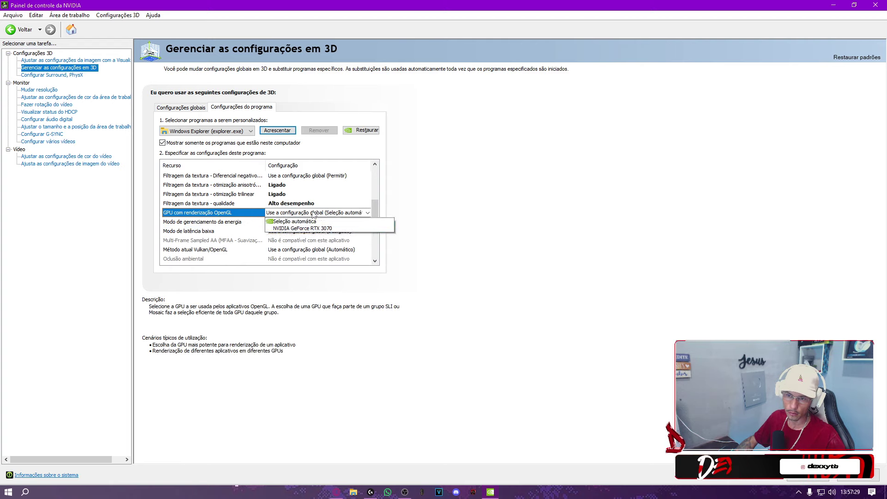
left_click(313, 213)
left_click(313, 214)
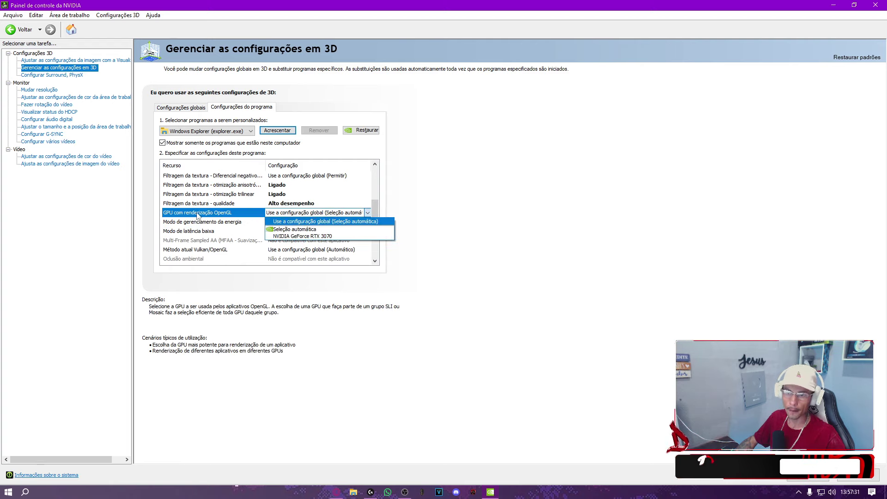
left_click(300, 236)
left_click_drag(378, 194, 380, 178)
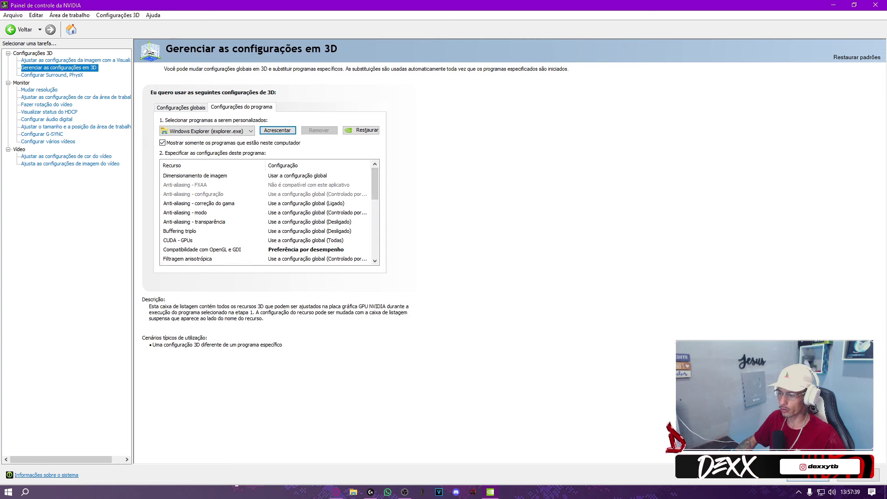
left_click(802, 481)
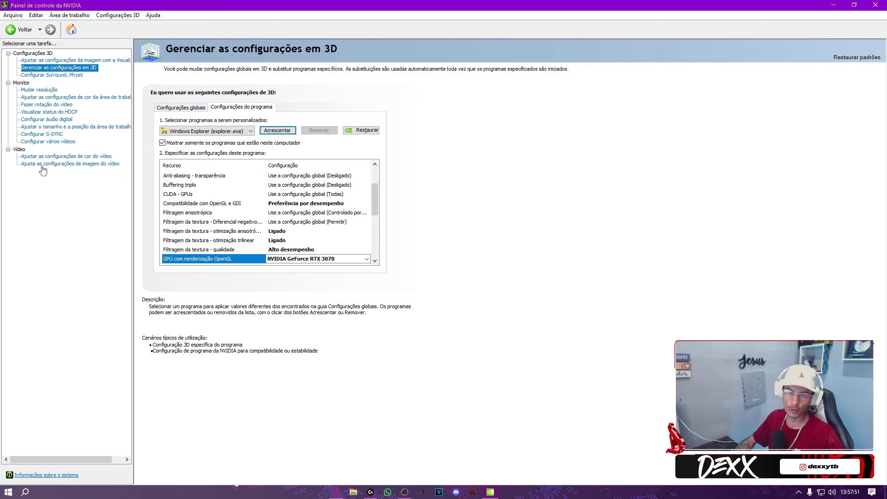
Step: Close the NVIDIA Control Panel and switch OBS to the WEBBB scene
key("alt+F4")
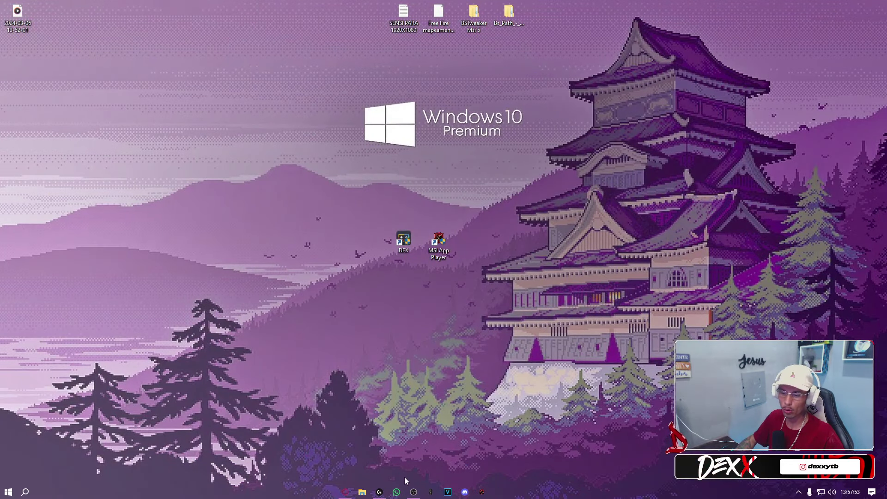
left_click(414, 492)
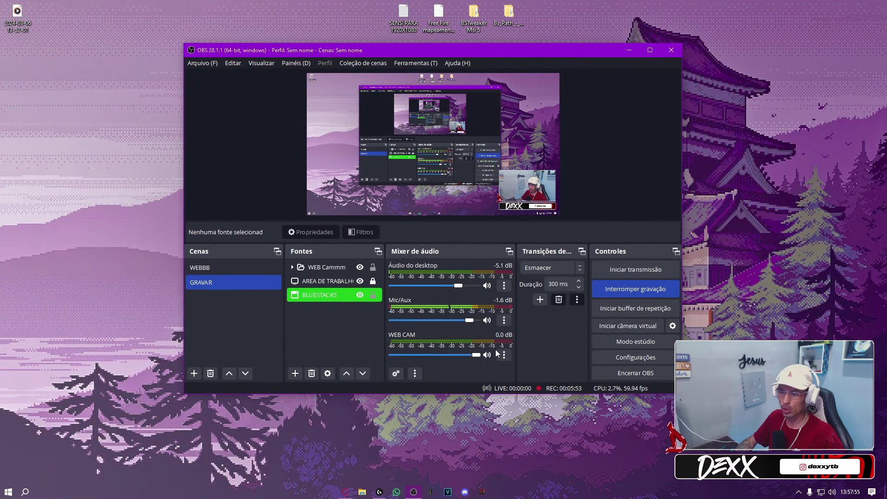
left_click(224, 267)
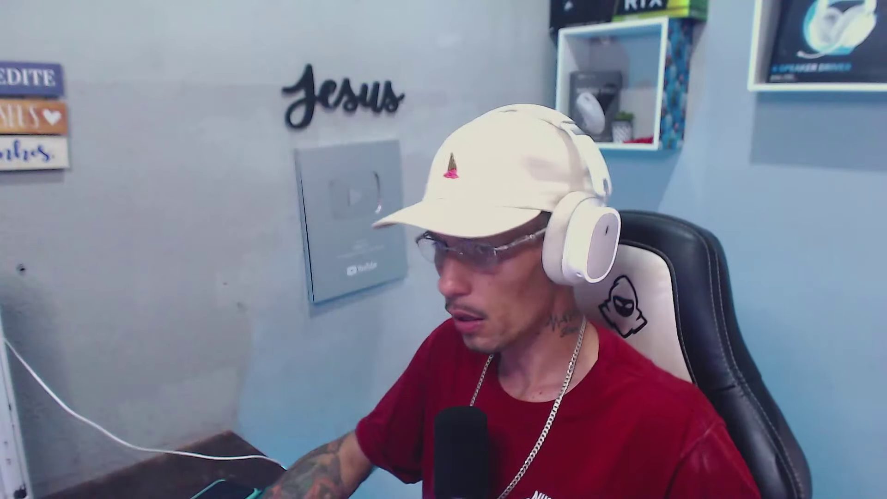